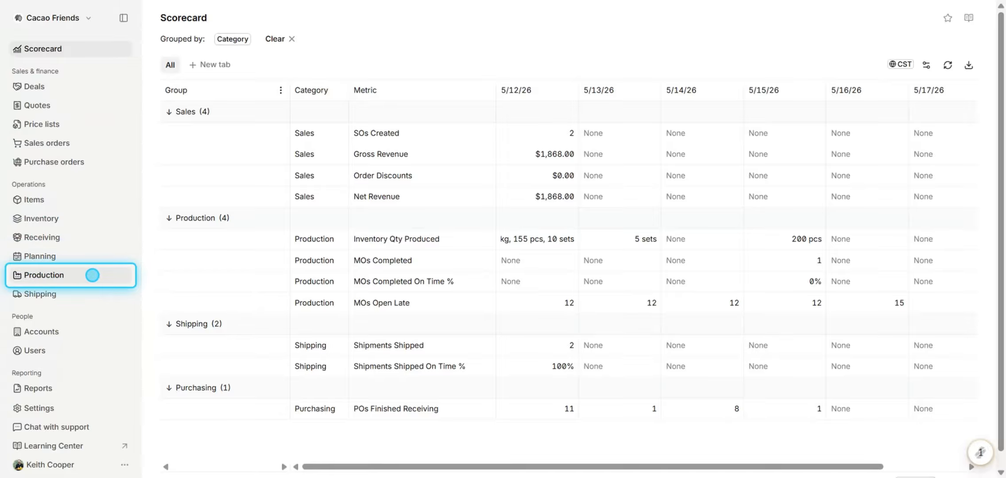
# Step: Start a new manufacturing order in Production for the item Orange Pistachio Blossom Bar
pyautogui.click(92, 275)
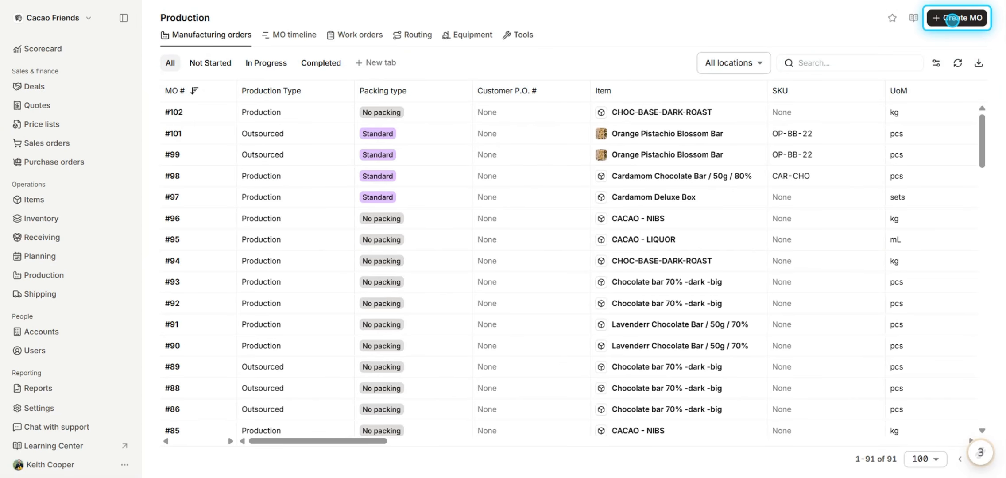
pyautogui.click(951, 20)
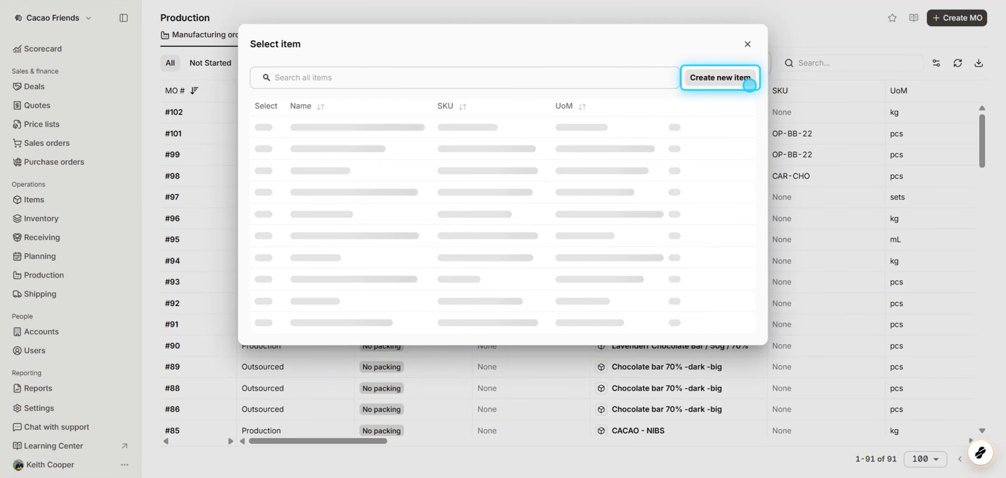
pyautogui.click(595, 83)
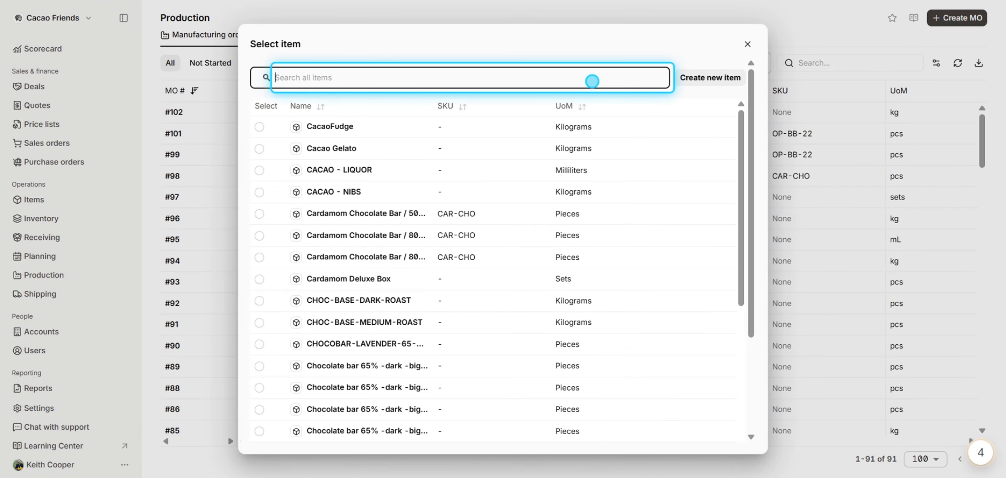
pyautogui.write('orange pistach')
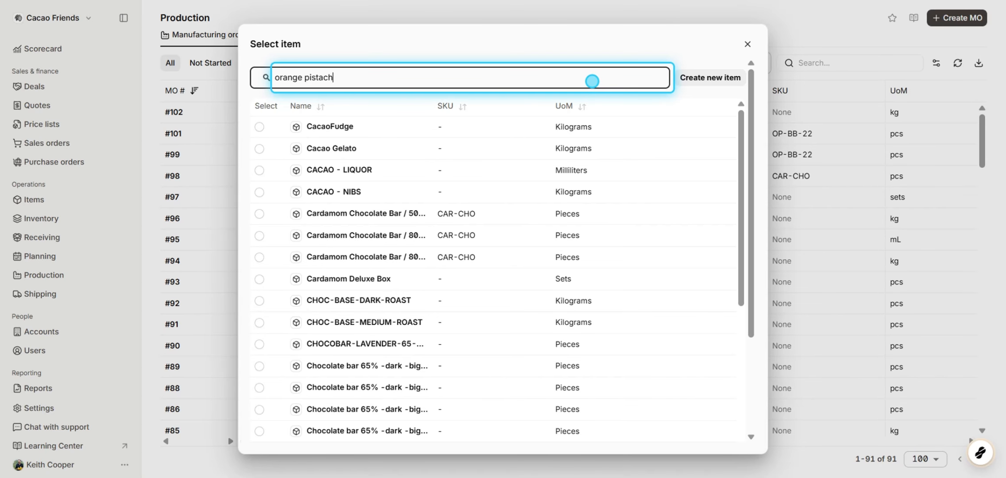
pyautogui.write('i')
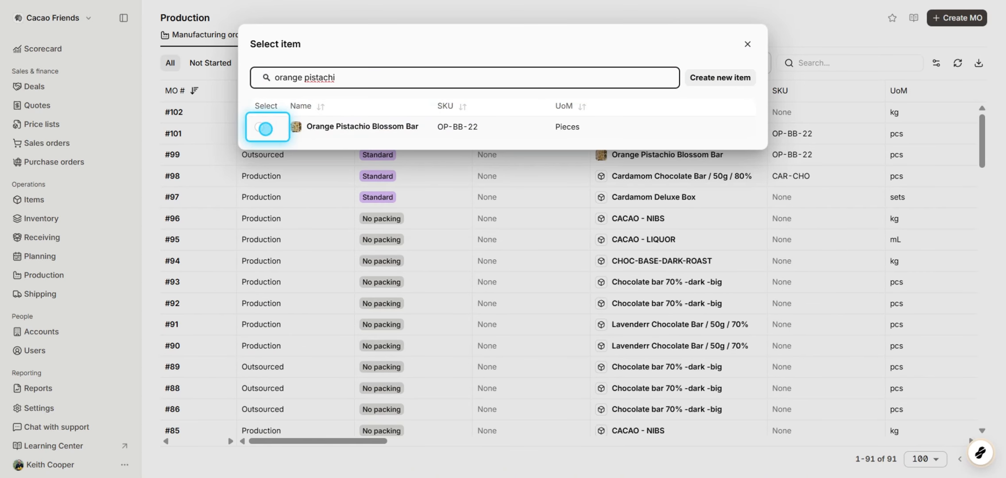
pyautogui.click(265, 129)
pyautogui.click(728, 153)
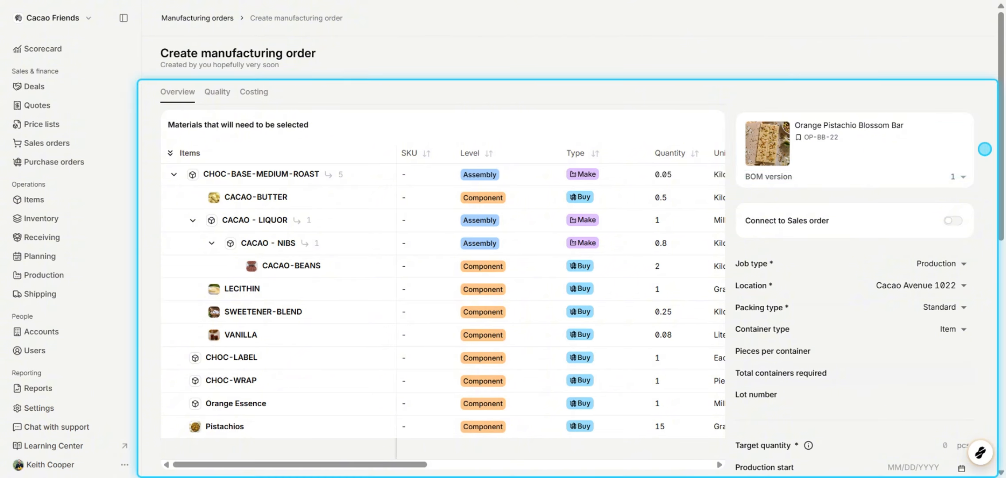
# Step: Set the order's job type to Outsourced and its output location to Cacao & Friends Caffee
pyautogui.scroll(-3, 985, 149)
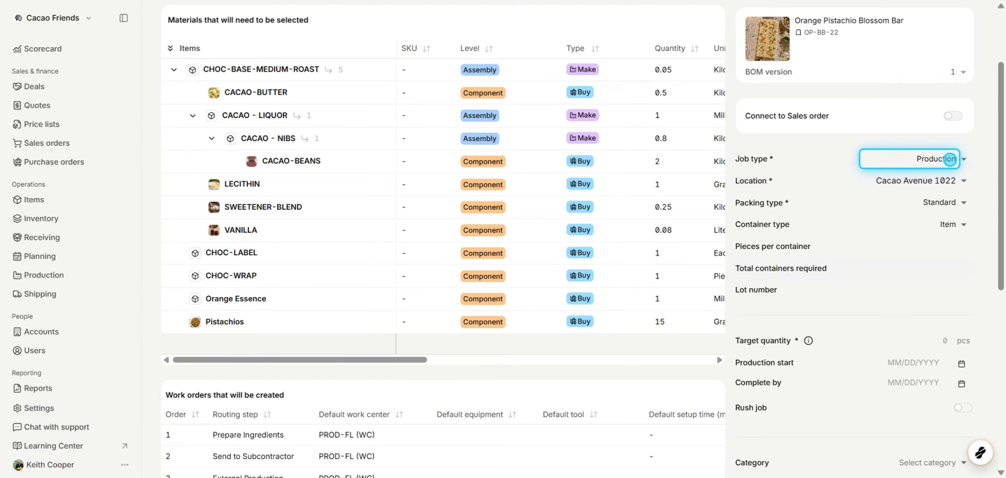
pyautogui.click(949, 159)
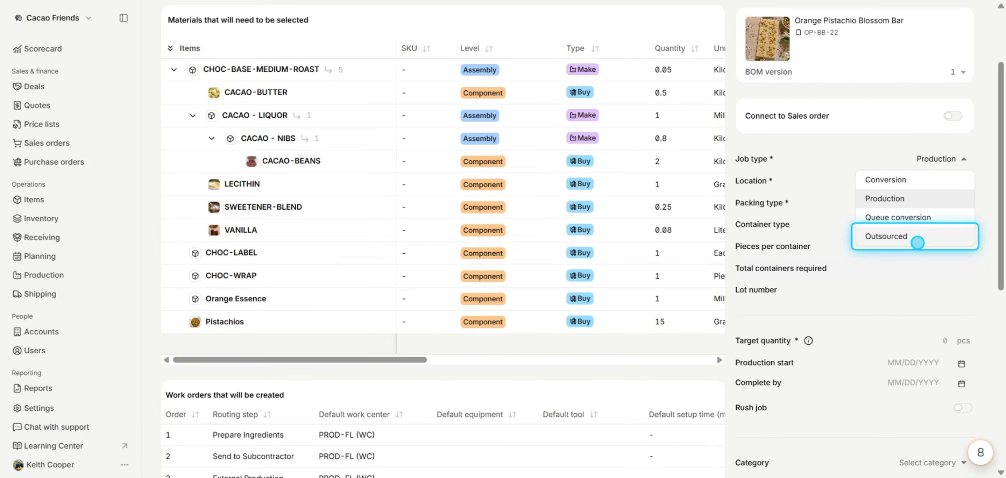
pyautogui.click(917, 243)
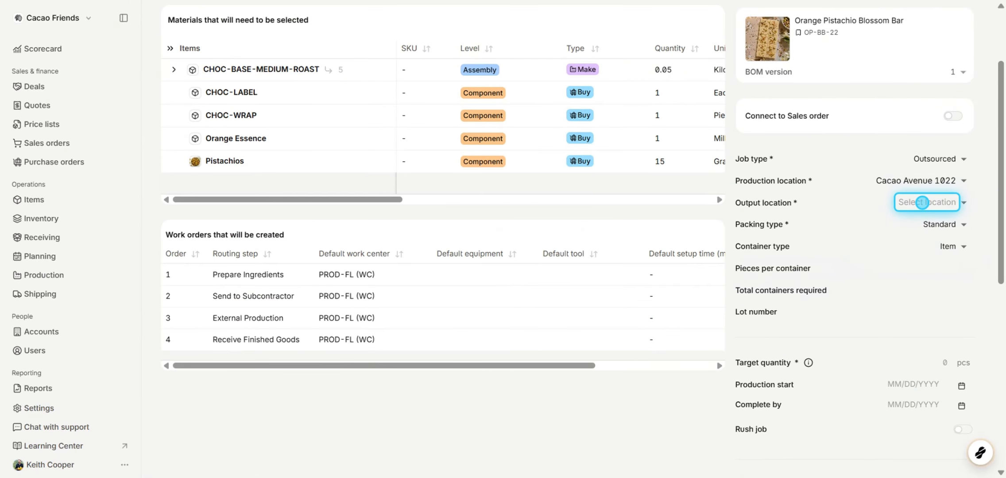
pyautogui.click(955, 202)
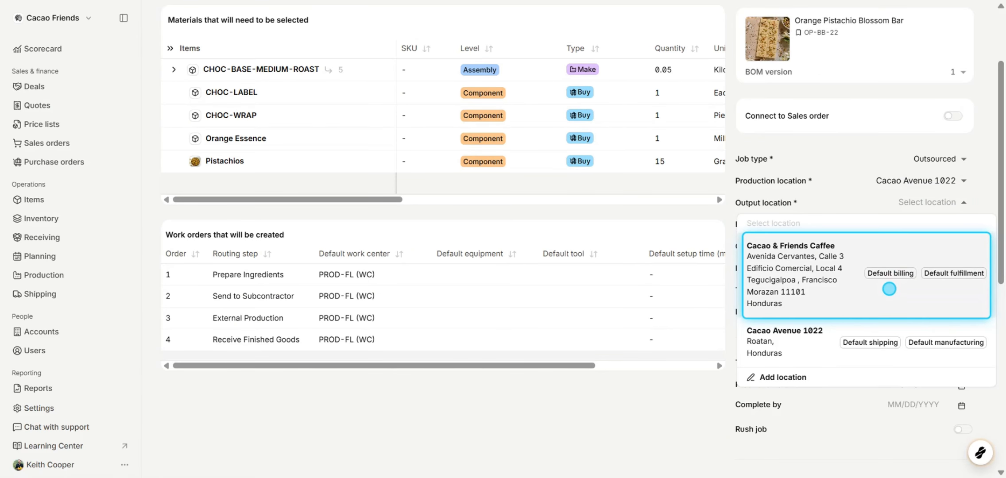
pyautogui.click(888, 291)
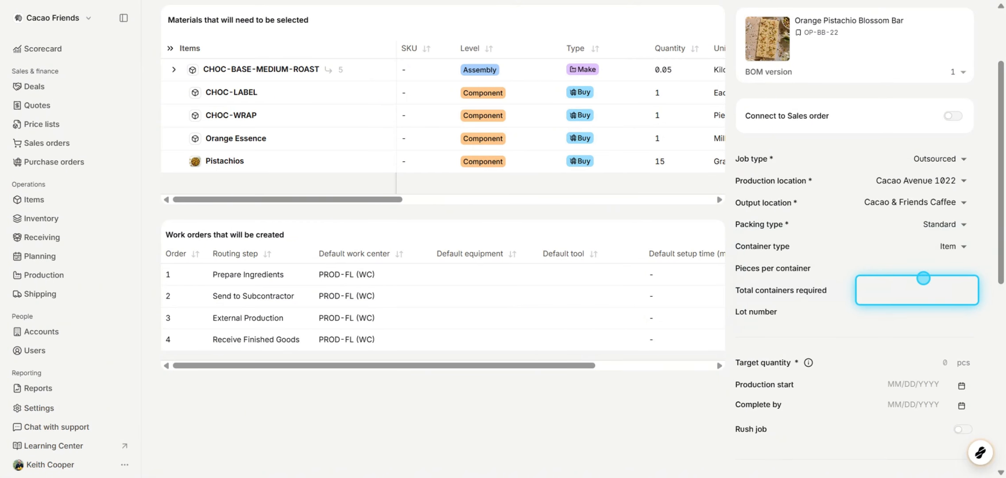
# Step: Set the target quantity to 100 pcs, production start to 05/18/2026 and complete-by date to 05/22/2026
pyautogui.scroll(-2, 956, 275)
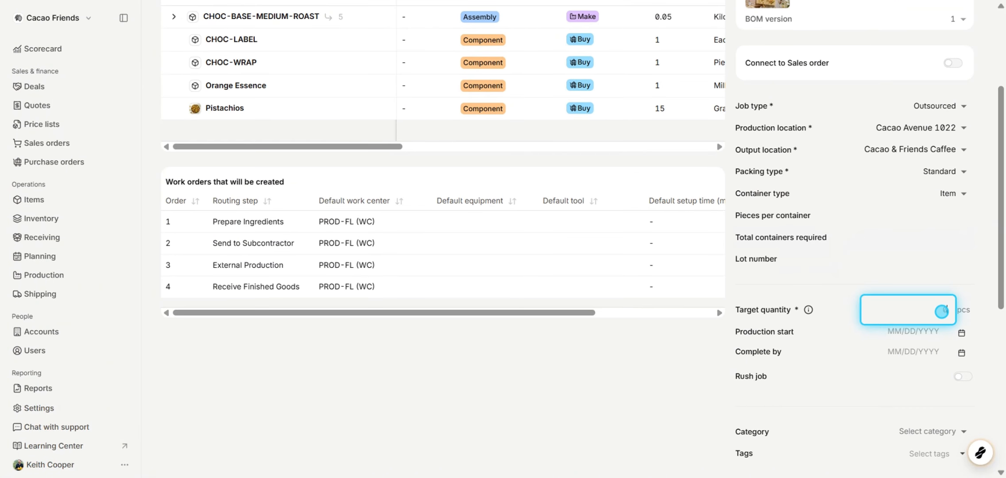
pyautogui.write('100')
pyautogui.click(961, 333)
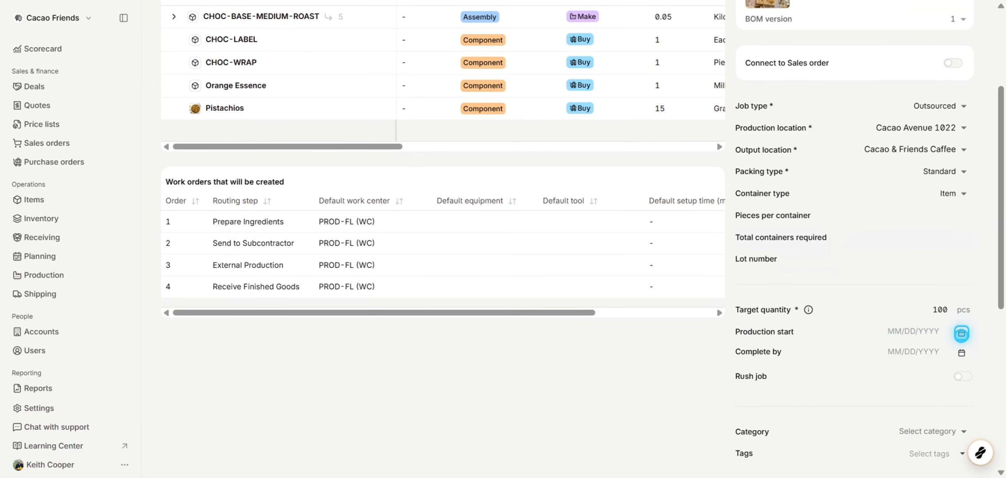
pyautogui.click(827, 262)
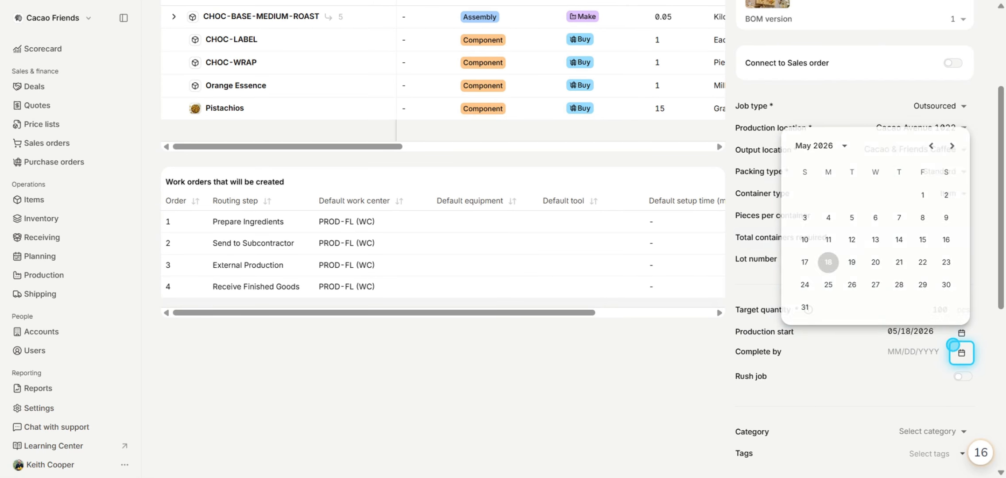
pyautogui.click(961, 353)
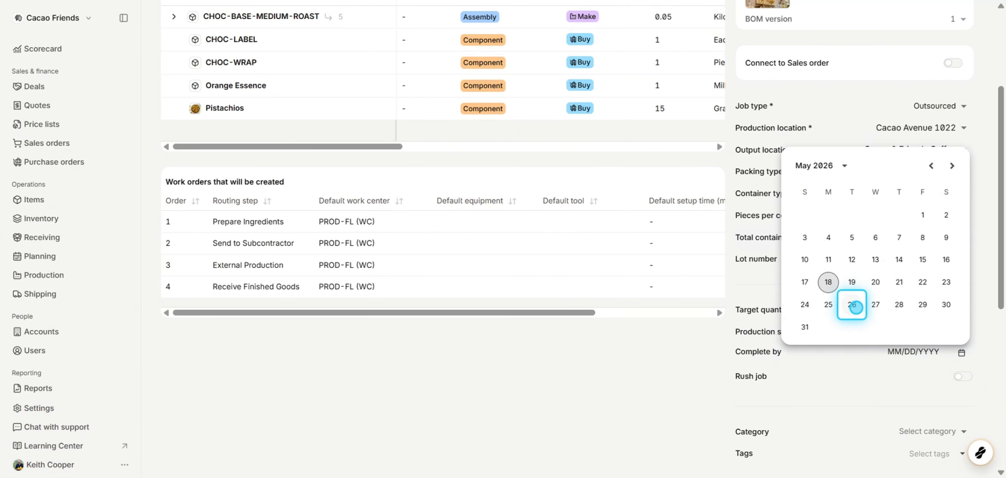
pyautogui.click(922, 283)
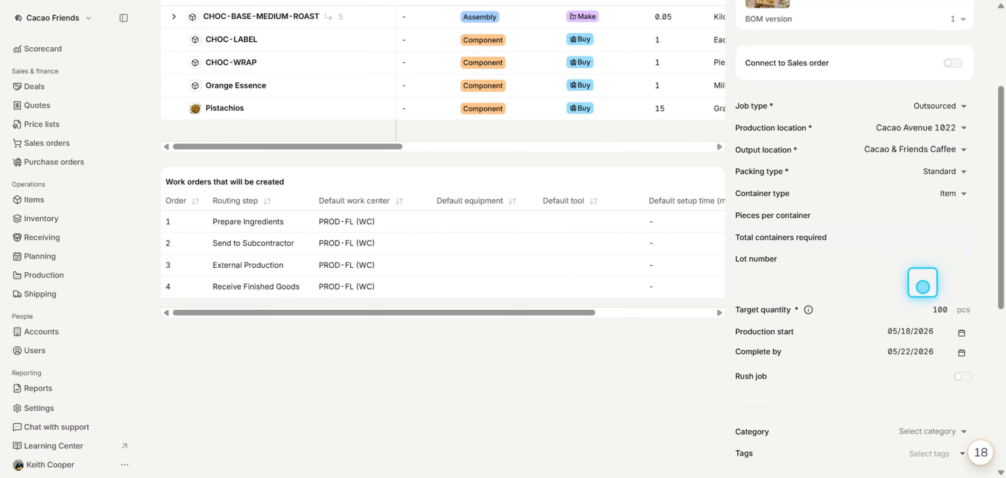
# Step: Examine the Supplied by options in the materials table and the sub-materials of CHOC-BASE-MEDIUM-ROAST
pyautogui.scroll(4, 682, 231)
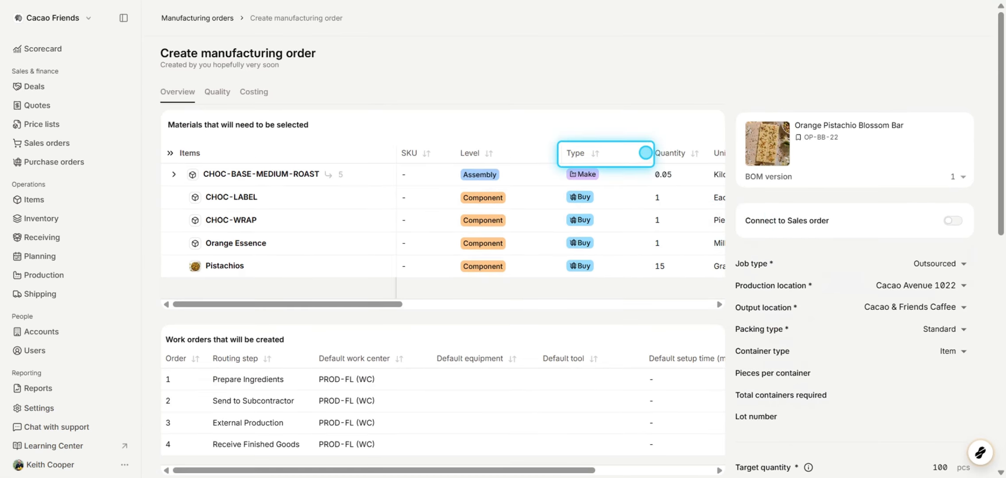
pyautogui.hscroll(10, 639, 198)
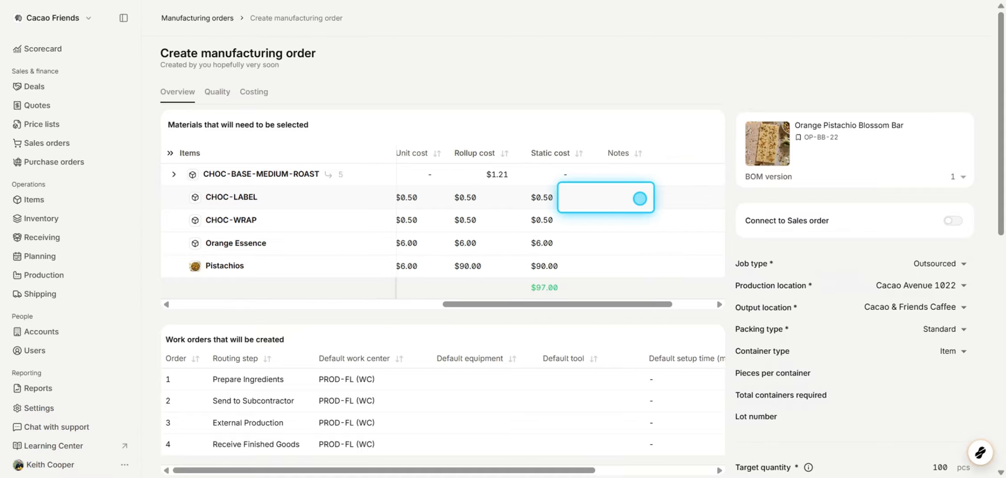
pyautogui.click(649, 153)
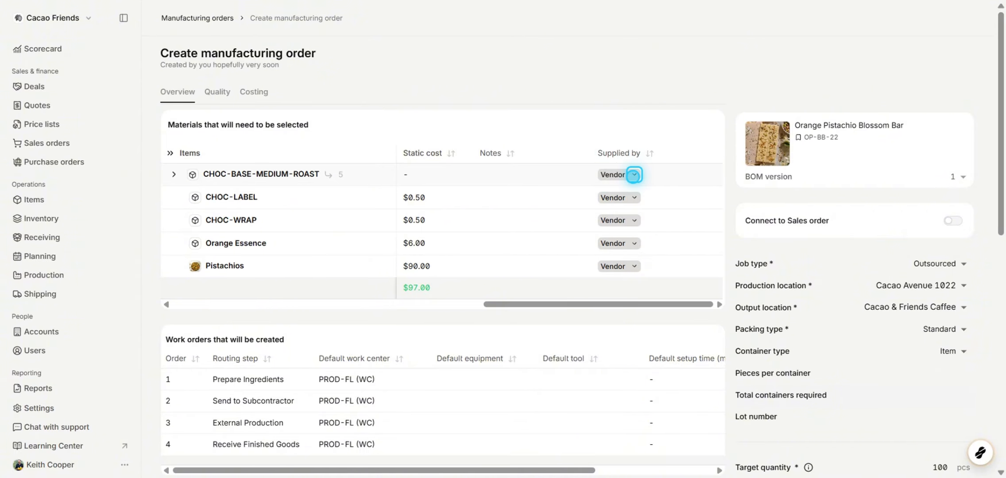
pyautogui.click(634, 174)
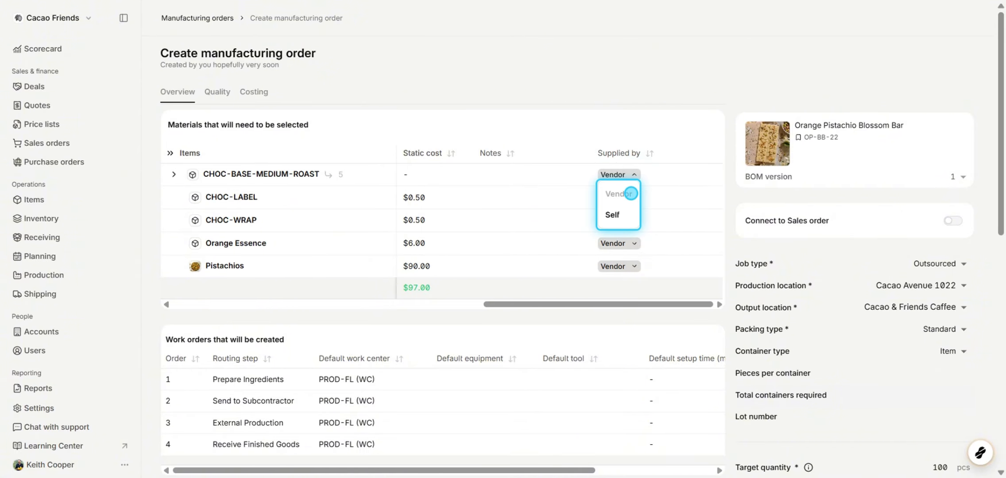
pyautogui.click(634, 174)
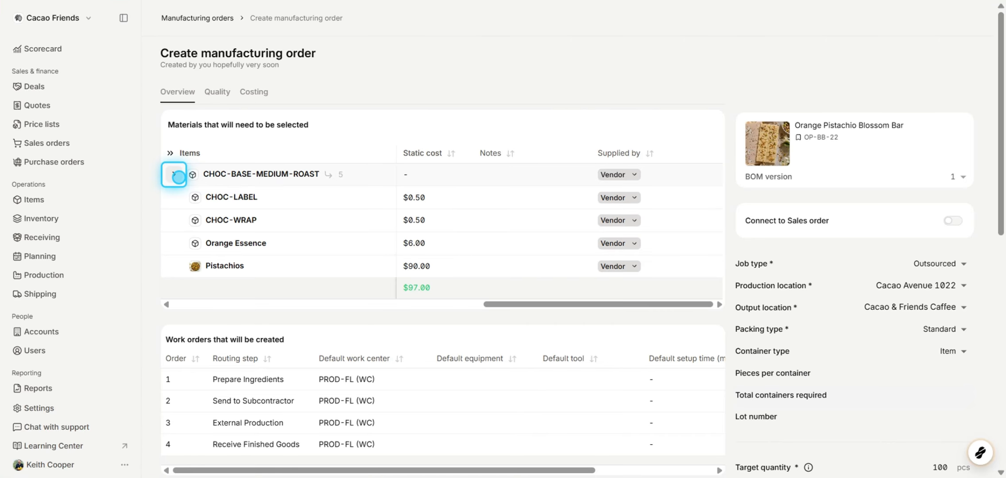
pyautogui.click(177, 176)
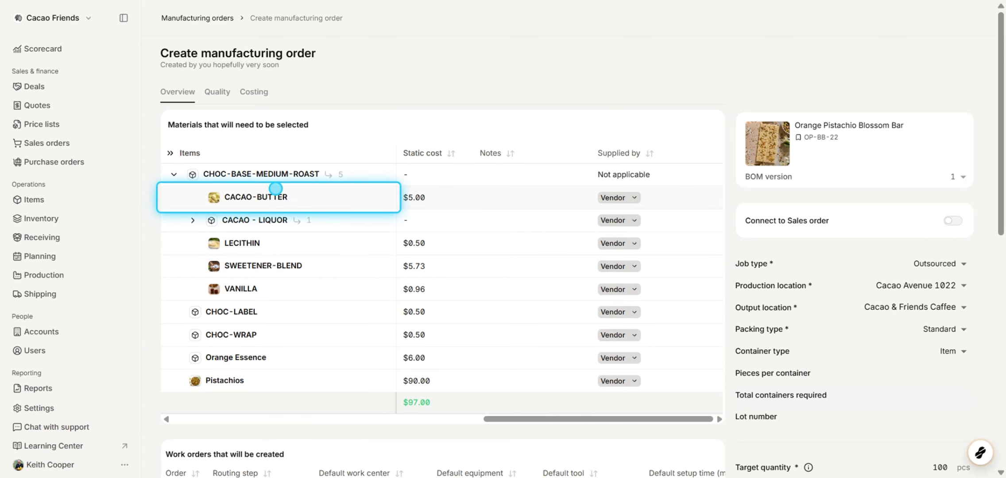
pyautogui.click(173, 174)
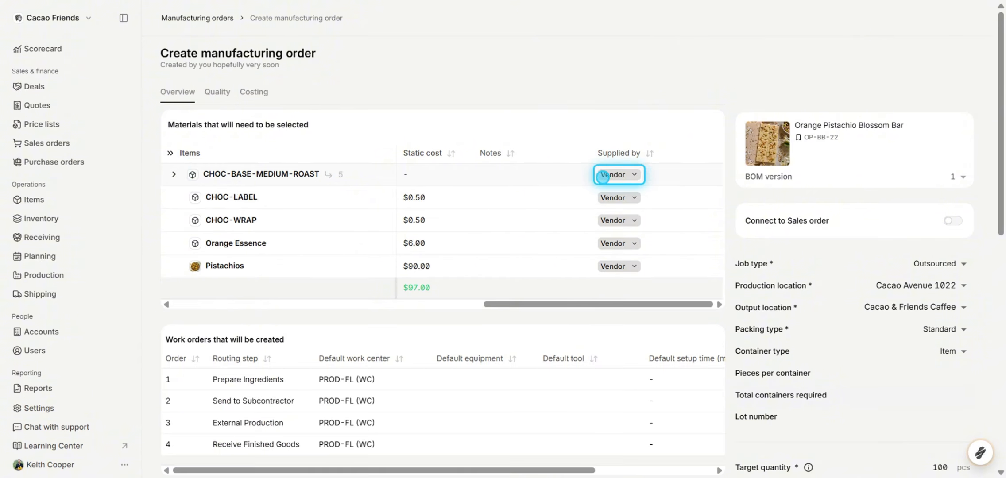
# Step: Set Supplied by to Self for CHOC-BASE-MEDIUM-ROAST and Pistachios, and create the manufacturing order
pyautogui.click(630, 176)
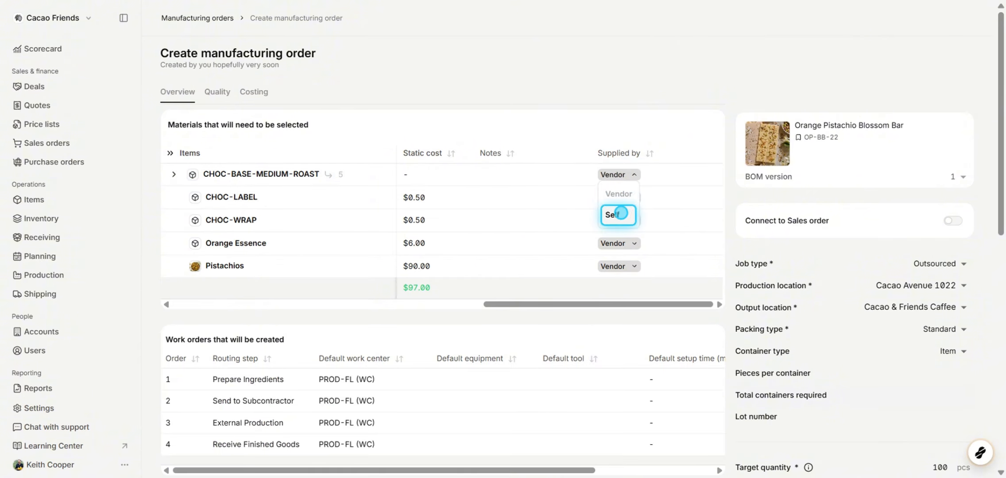
pyautogui.click(620, 216)
pyautogui.click(635, 267)
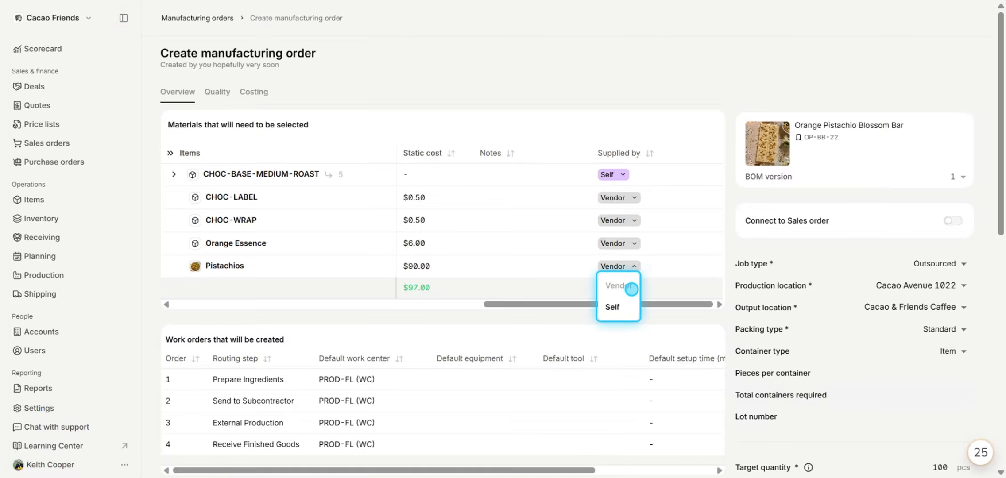
pyautogui.click(626, 306)
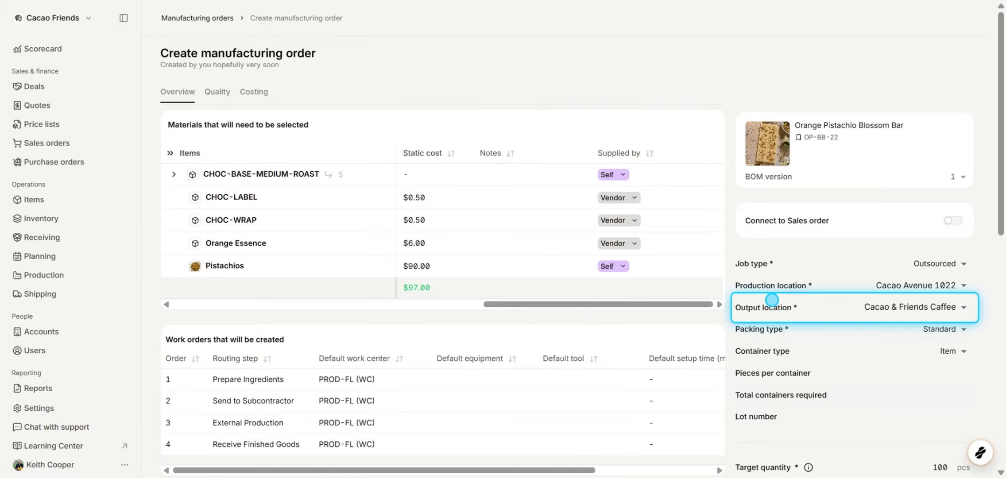
pyautogui.scroll(-15, 770, 301)
pyautogui.click(947, 433)
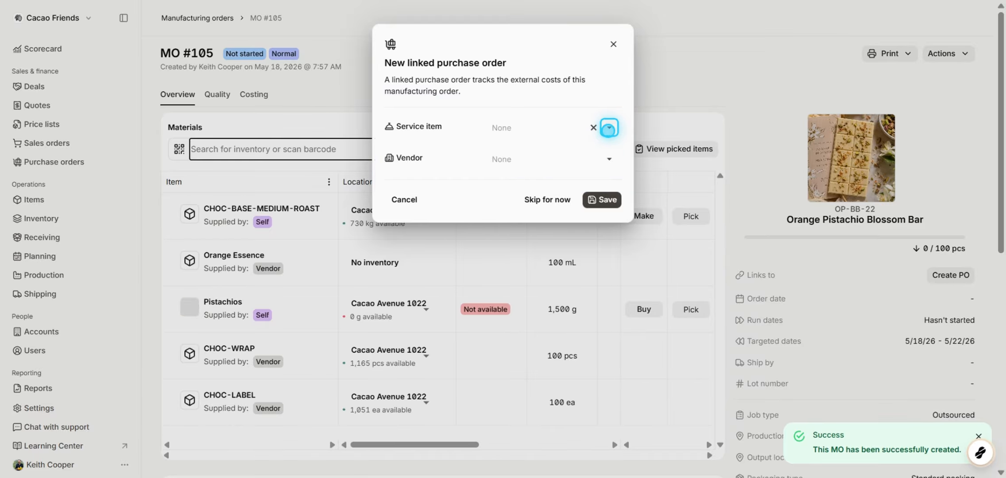
# Step: Save a linked purchase order with service item Orange & Pistachio blossom outsourced production and vendor Chocolatier
pyautogui.click(609, 128)
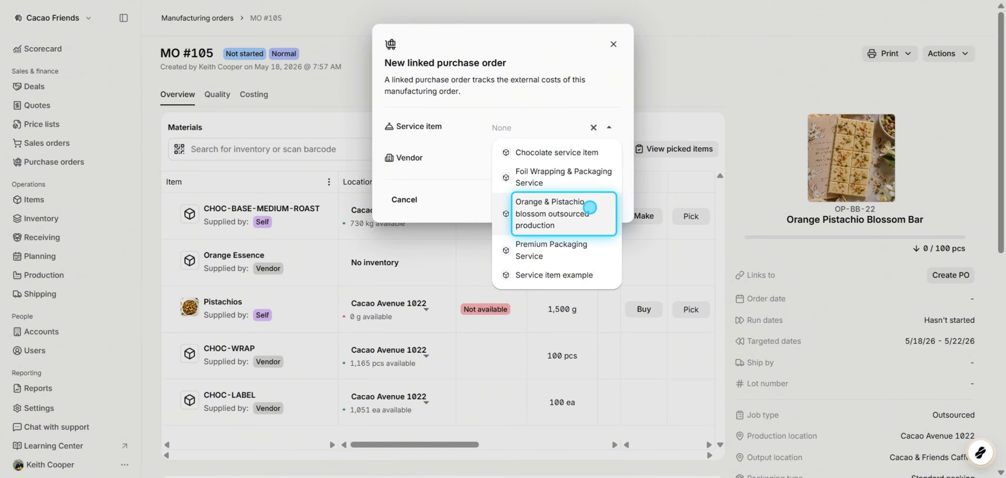
pyautogui.click(589, 207)
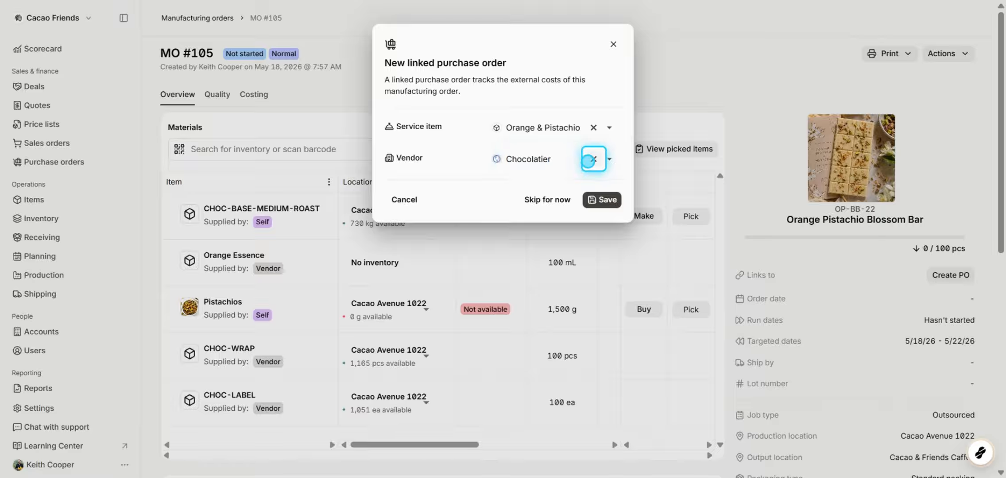
pyautogui.click(589, 160)
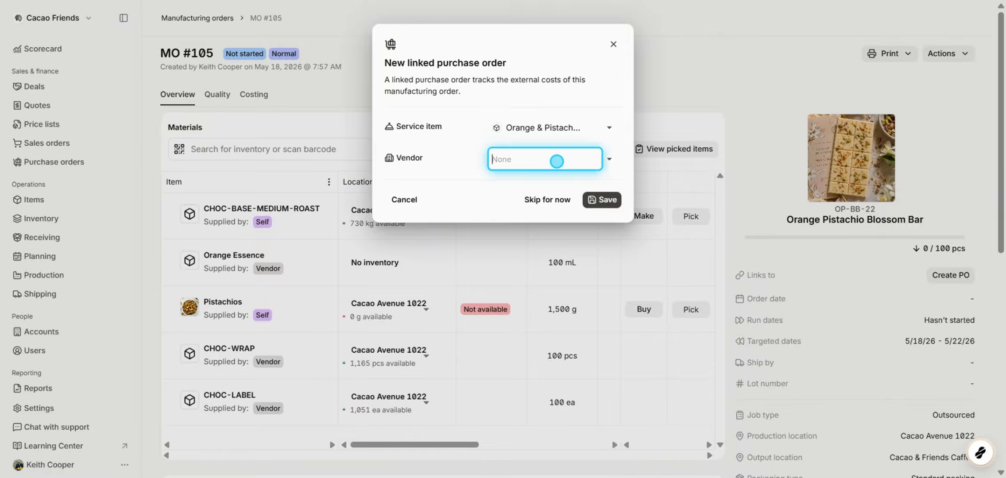
pyautogui.write('chocolati')
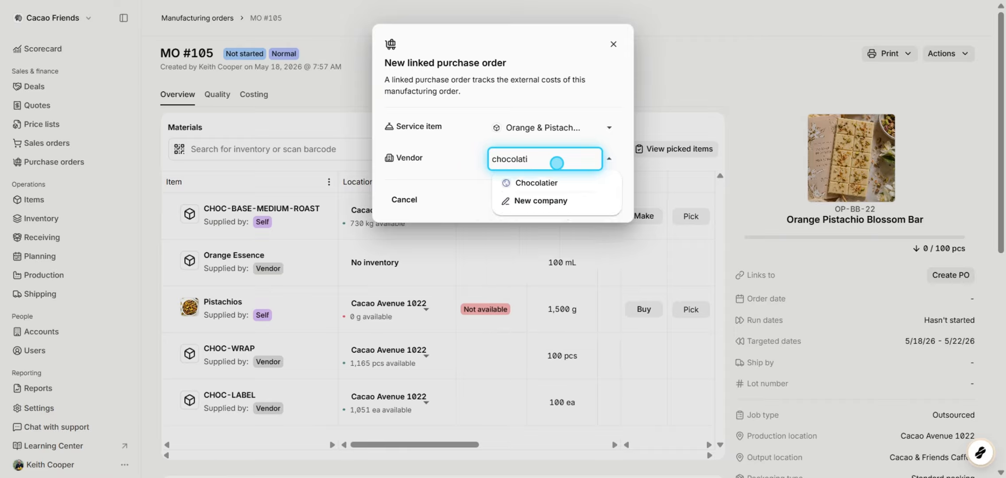
pyautogui.click(558, 177)
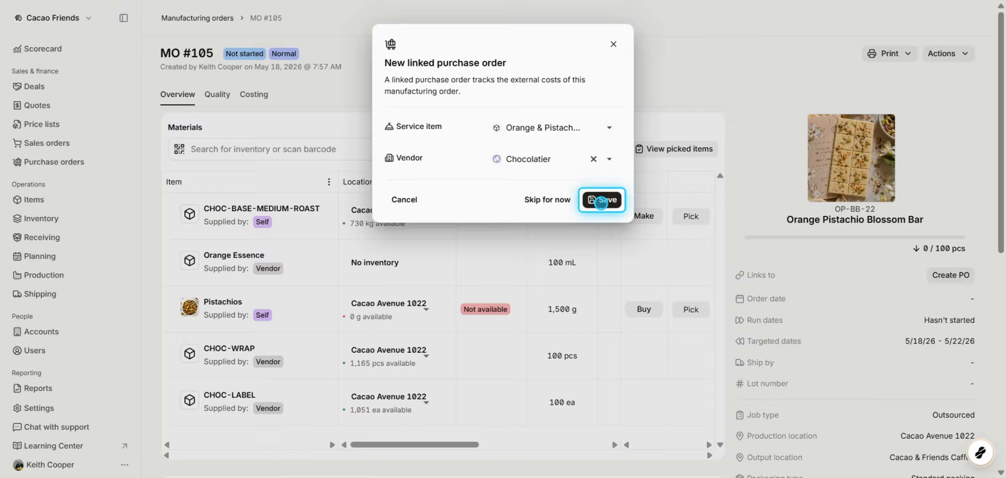
pyautogui.click(601, 202)
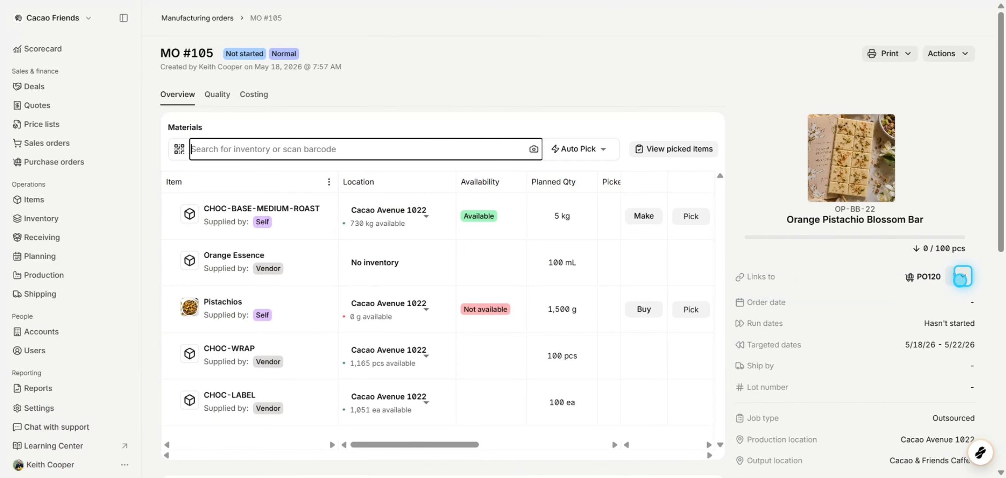
# Step: Open the Chocolatier purchase order linked to the manufacturing order
pyautogui.click(961, 279)
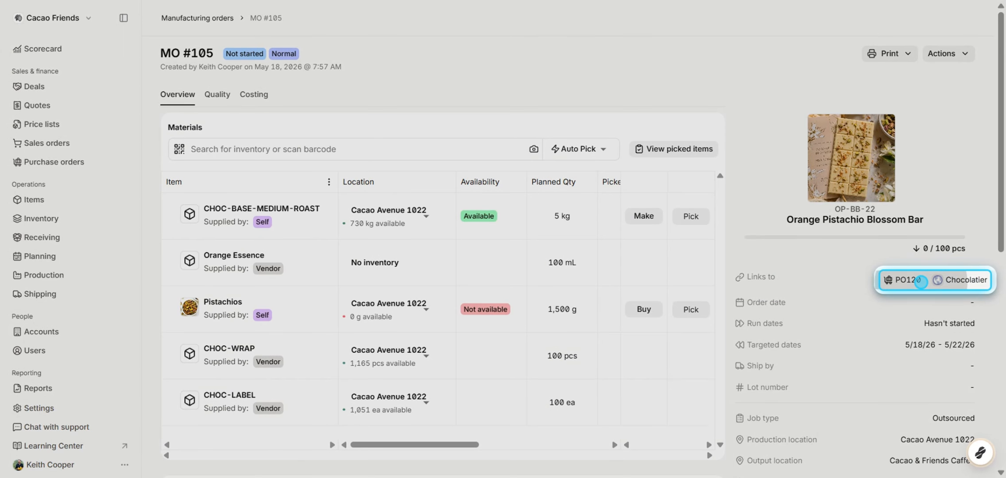
pyautogui.click(919, 280)
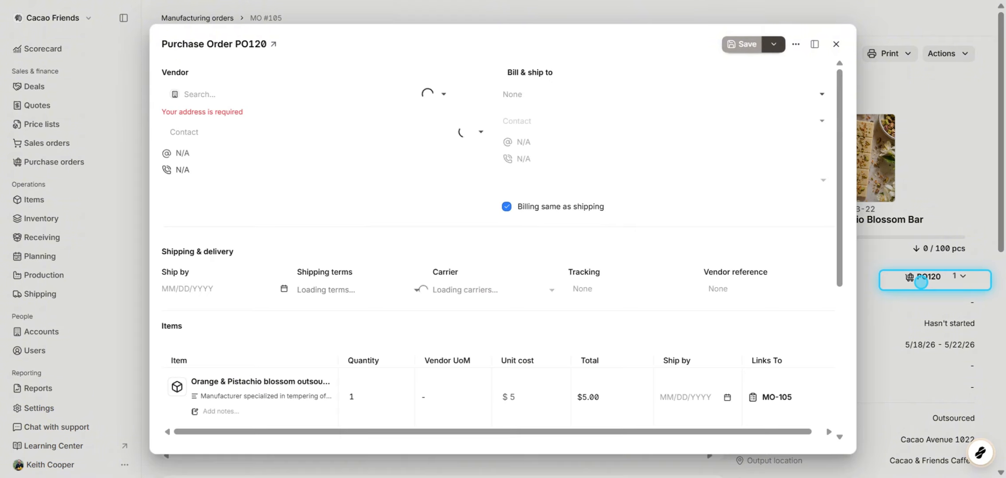
# Step: Set the purchase order's vendor address to Chocolatier's Main Address and bill and ship to Cacao Friends
pyautogui.click(480, 144)
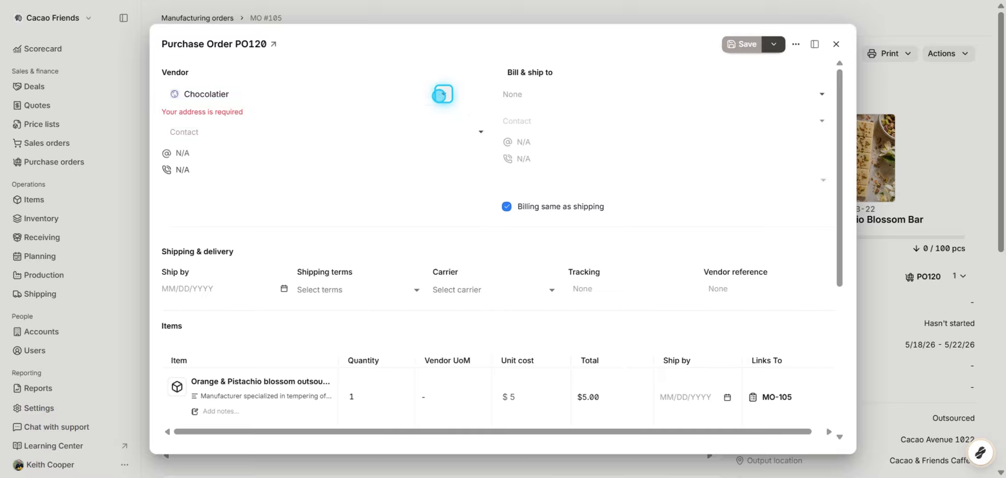
pyautogui.click(442, 93)
pyautogui.click(418, 152)
pyautogui.click(557, 102)
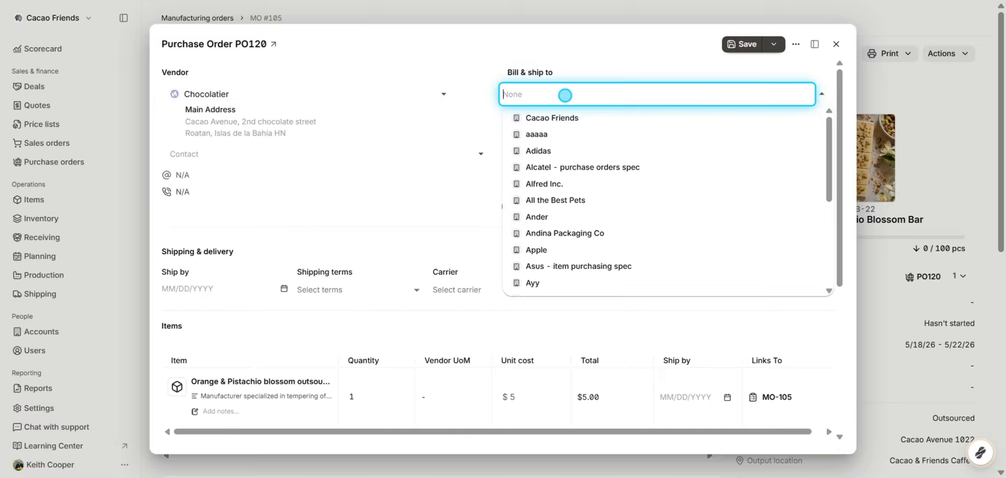
pyautogui.click(573, 116)
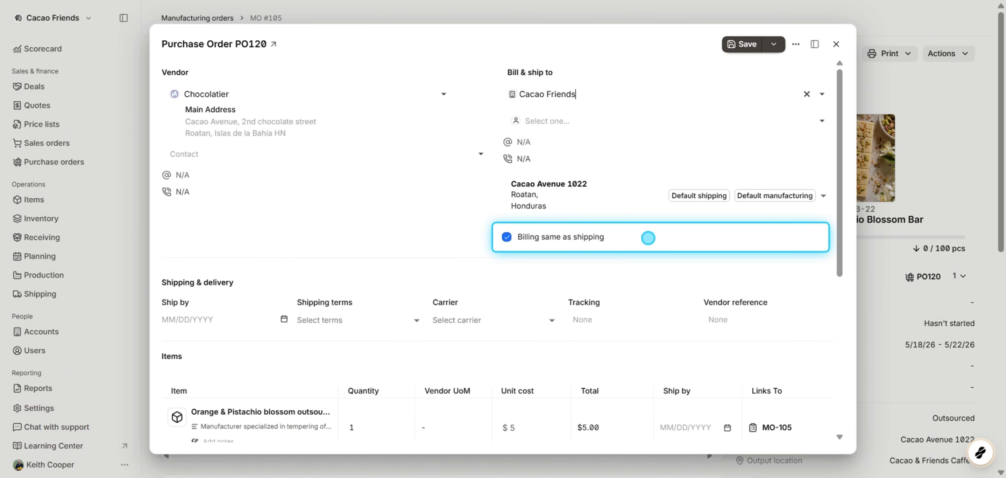
# Step: Set the outsourced service item's quantity to 100, then save and close the purchase order
pyautogui.scroll(-2, 648, 238)
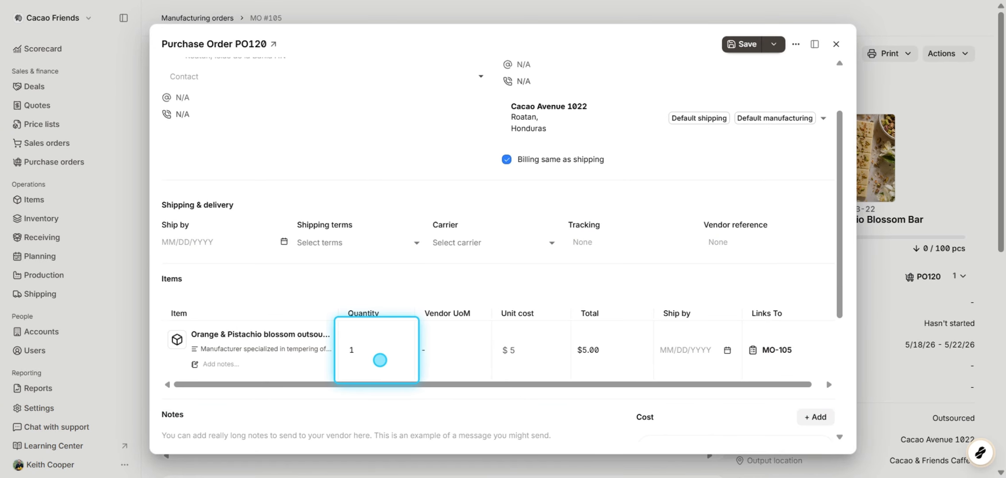
pyautogui.click(376, 358)
pyautogui.write('0')
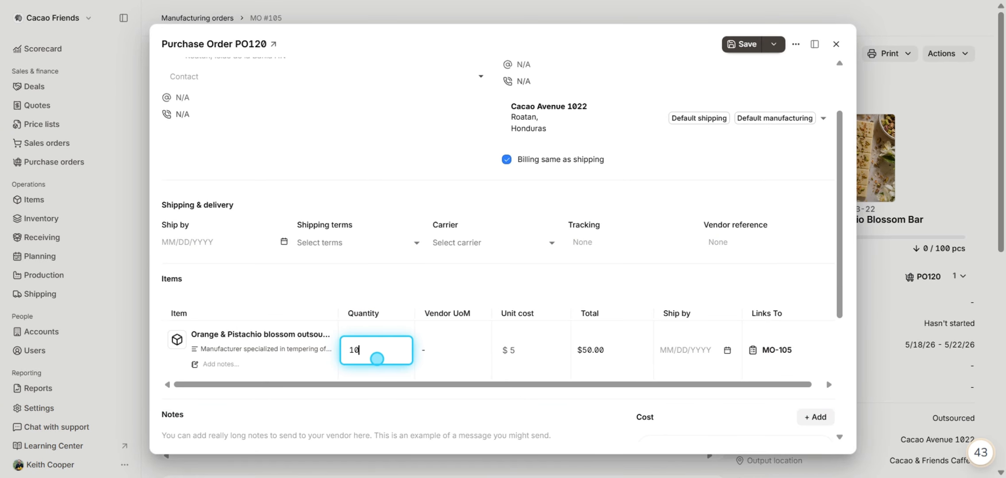
pyautogui.write('0')
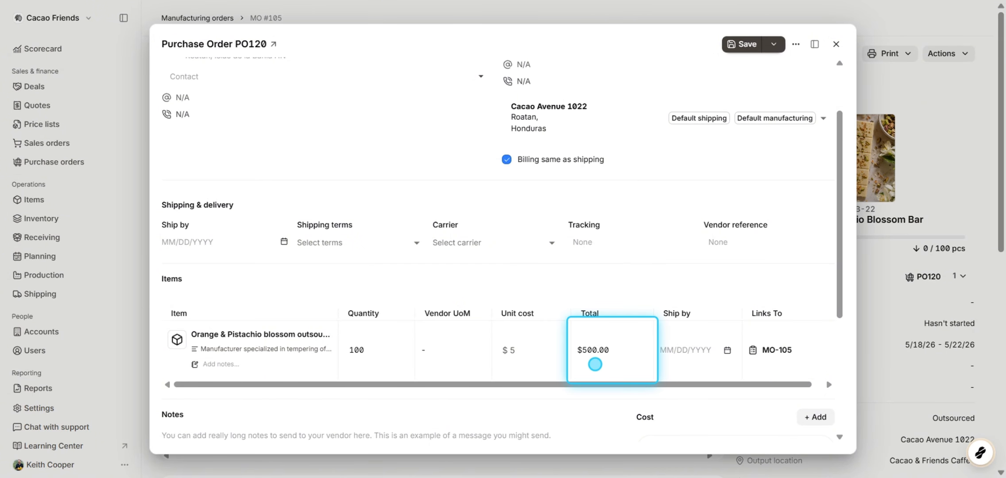
pyautogui.click(740, 46)
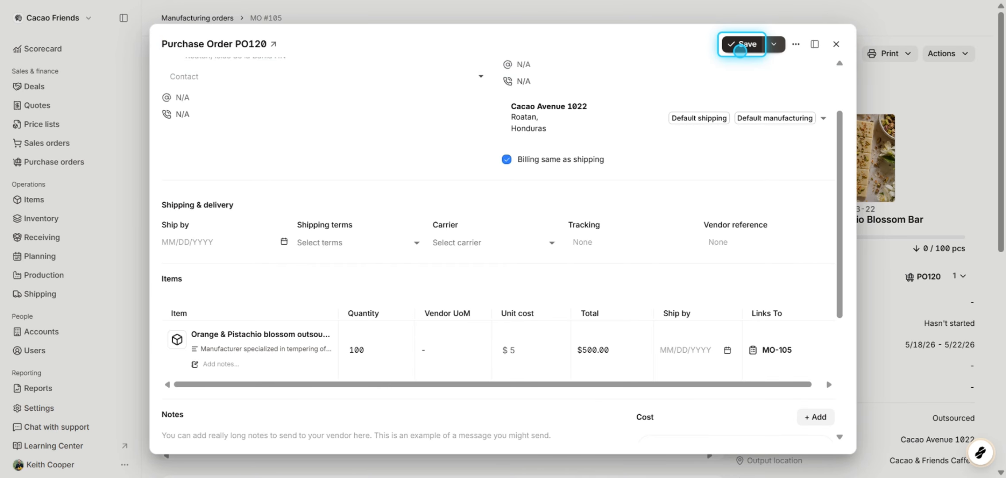
pyautogui.click(836, 44)
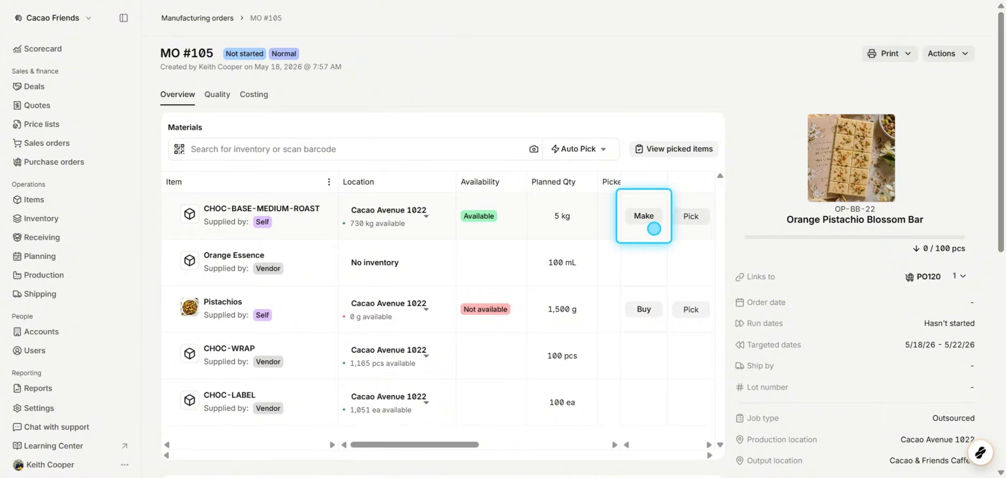
# Step: Pick 5 kg of CHOC-BASE-MEDIUM-ROAST and 1,500 g of Pistachios from Cacao Avenue 1022 for the manufacturing order
pyautogui.click(654, 303)
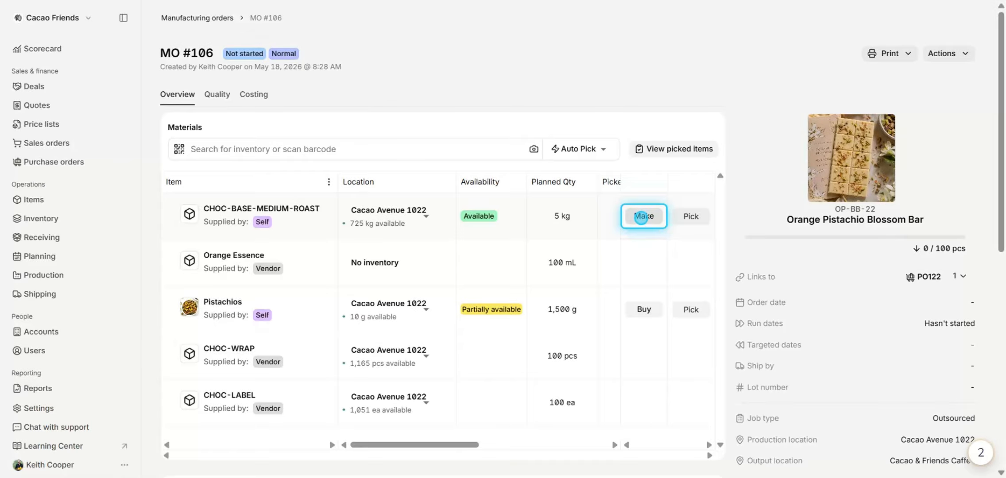
pyautogui.click(645, 224)
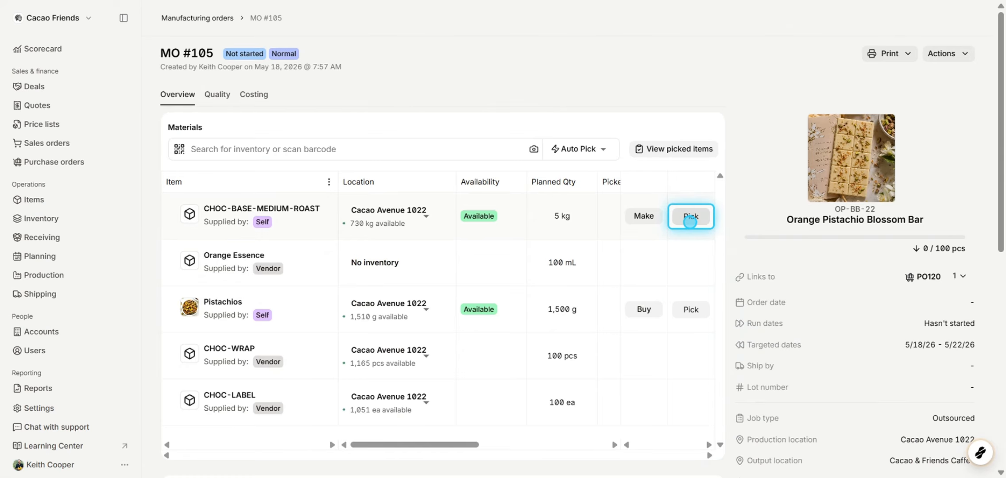
pyautogui.click(689, 215)
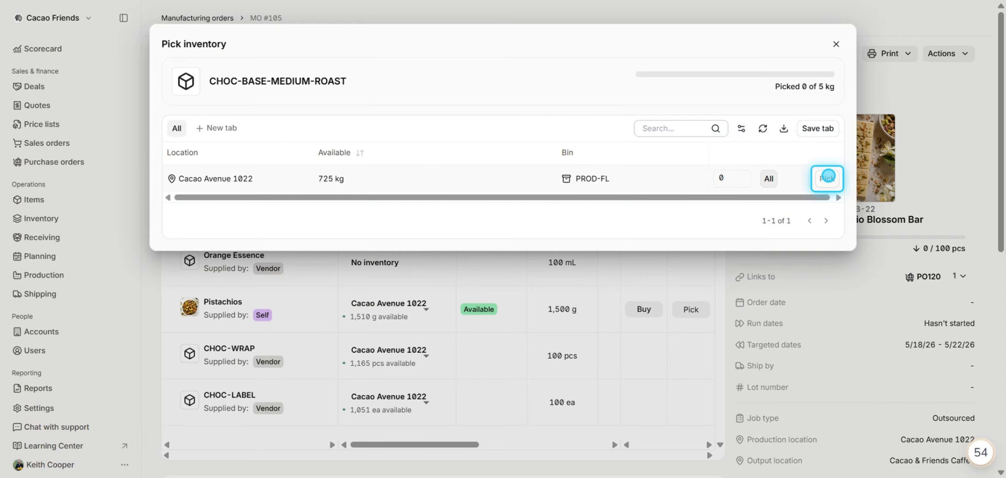
pyautogui.click(826, 178)
pyautogui.click(690, 309)
pyautogui.click(784, 181)
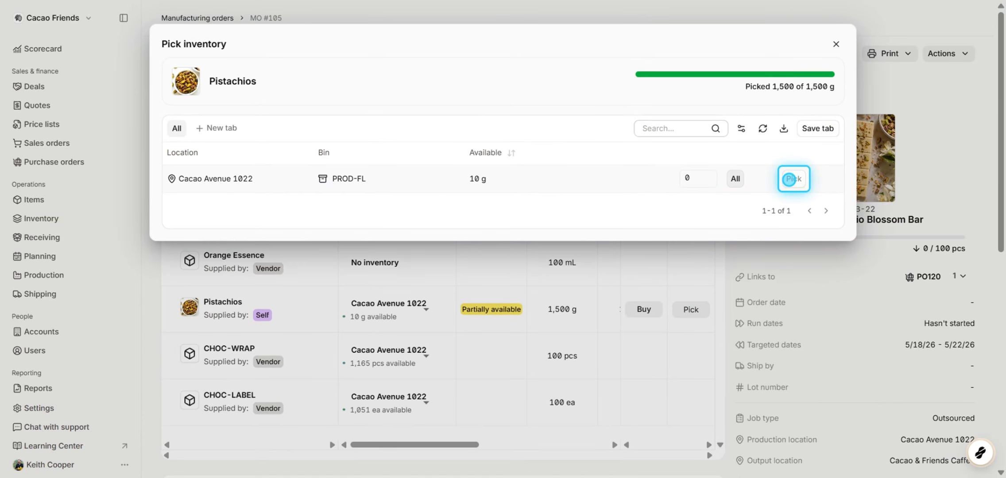
# Step: Make a batch of 100 pcs in the Prepare Ingredients work order and complete it
pyautogui.scroll(-3, 725, 212)
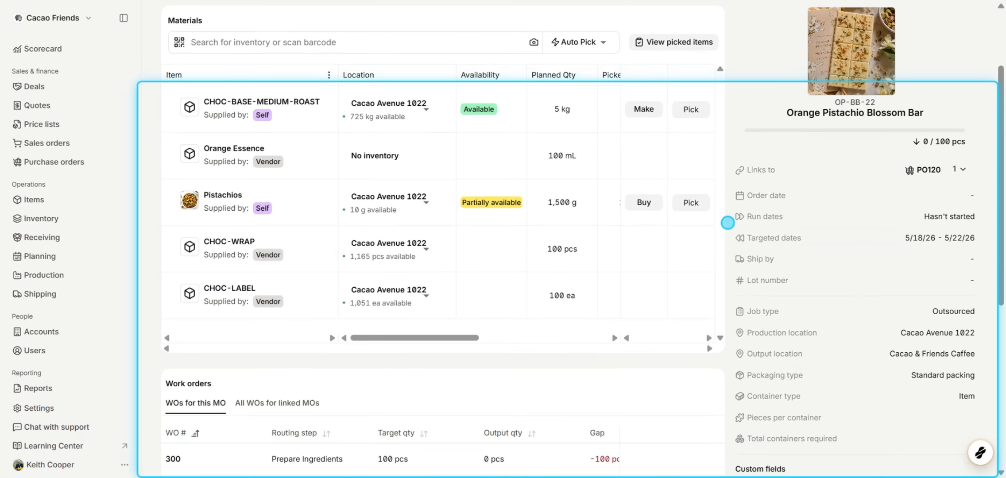
pyautogui.scroll(-5, 725, 220)
pyautogui.click(175, 252)
pyautogui.click(908, 374)
pyautogui.write('100')
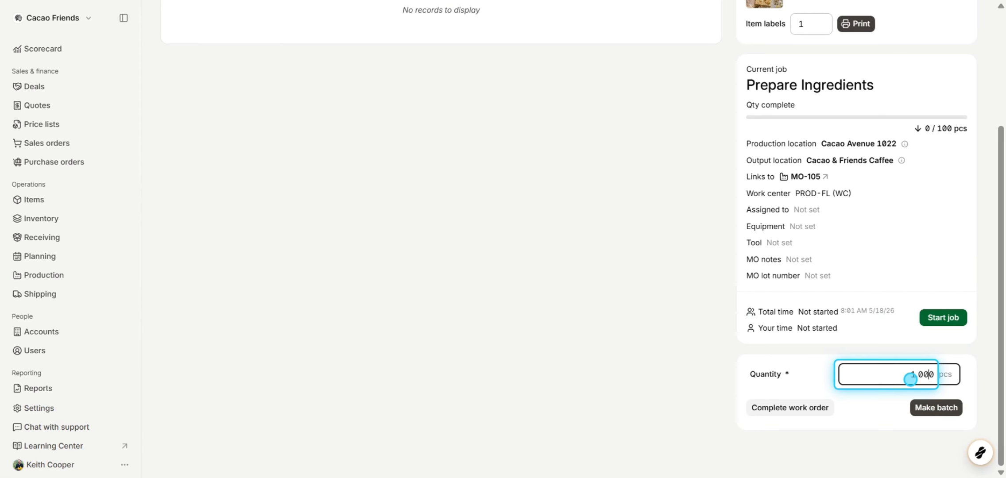
pyautogui.click(935, 408)
pyautogui.click(789, 407)
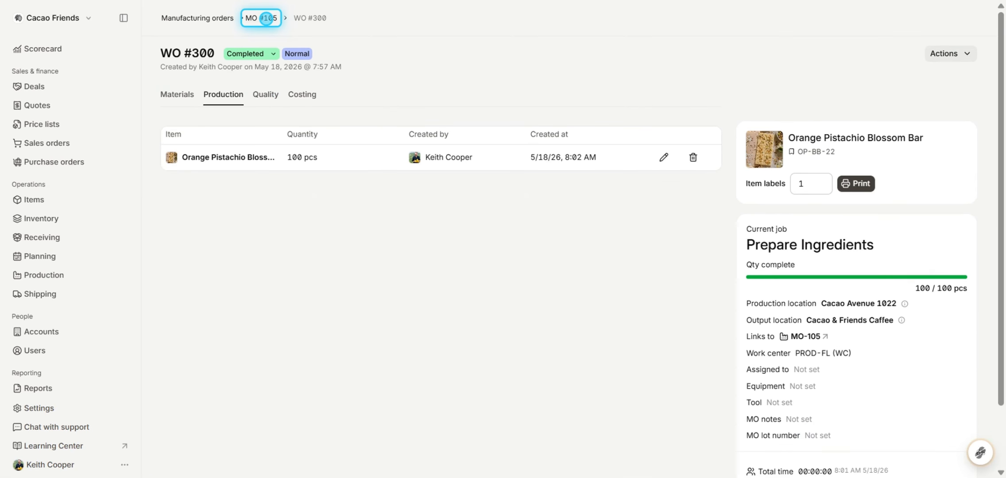
# Step: Return to MO #105, make a batch of 100 pcs in the Send to Subcontractor work order and complete it
pyautogui.click(267, 18)
pyautogui.scroll(-10, 263, 256)
pyautogui.click(312, 291)
pyautogui.scroll(-4, 313, 291)
pyautogui.click(901, 368)
pyautogui.write('100')
pyautogui.click(921, 407)
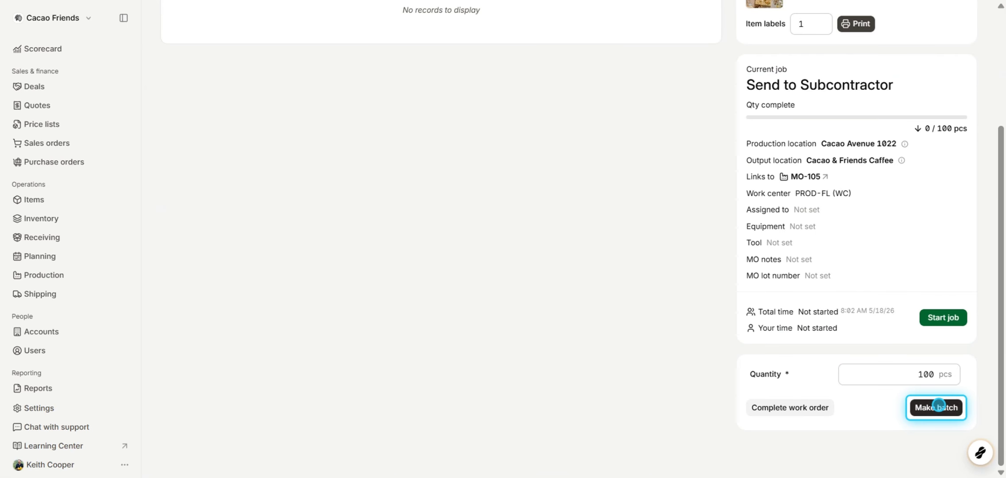
pyautogui.click(811, 407)
# Step: Make two batches of 50 pcs in MO #105's External Production work order and complete it
pyautogui.click(261, 18)
pyautogui.scroll(-10, 267, 310)
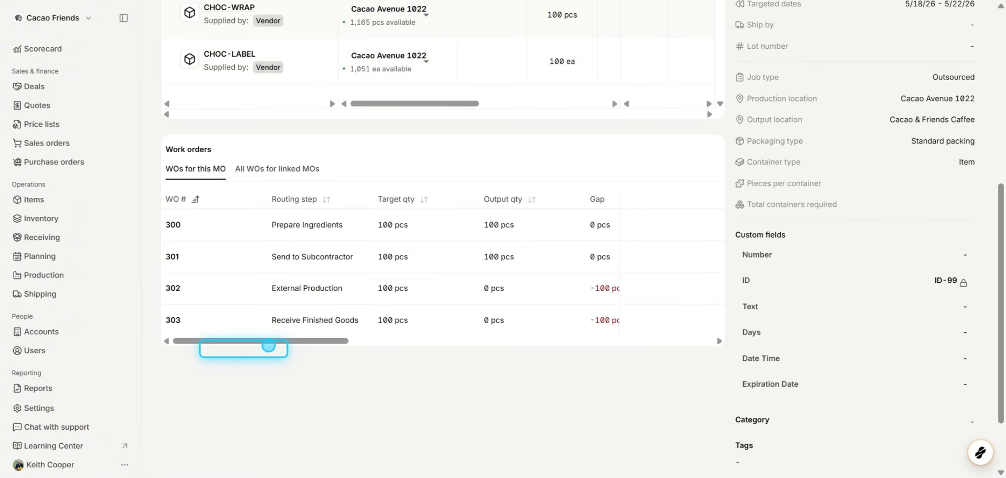
pyautogui.click(176, 287)
pyautogui.scroll(-4, 276, 296)
pyautogui.click(876, 386)
pyautogui.write('50')
pyautogui.press('BackSpace')
pyautogui.click(933, 423)
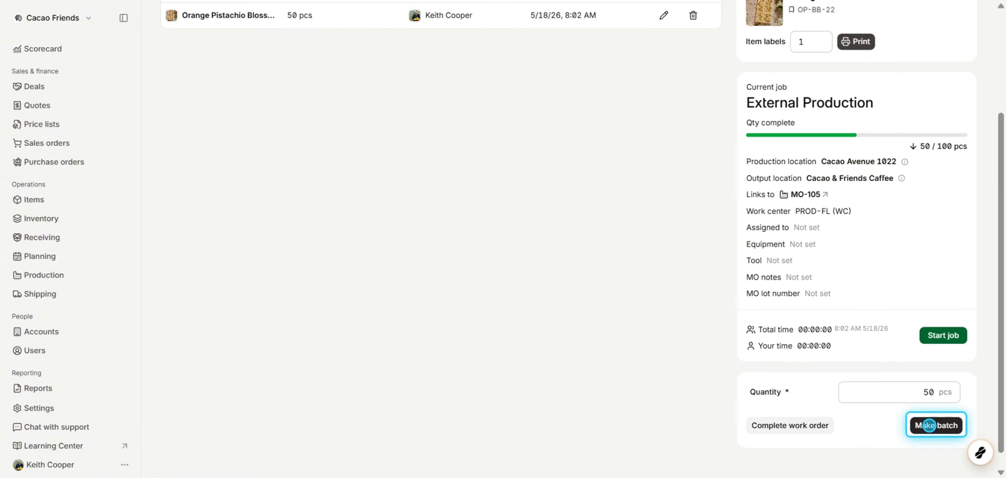
pyautogui.click(933, 423)
pyautogui.click(810, 426)
# Step: Open MO #105's Receive Finished Goods work order and create a Box container with a bin at Cacao & Friends Caffee
pyautogui.click(268, 18)
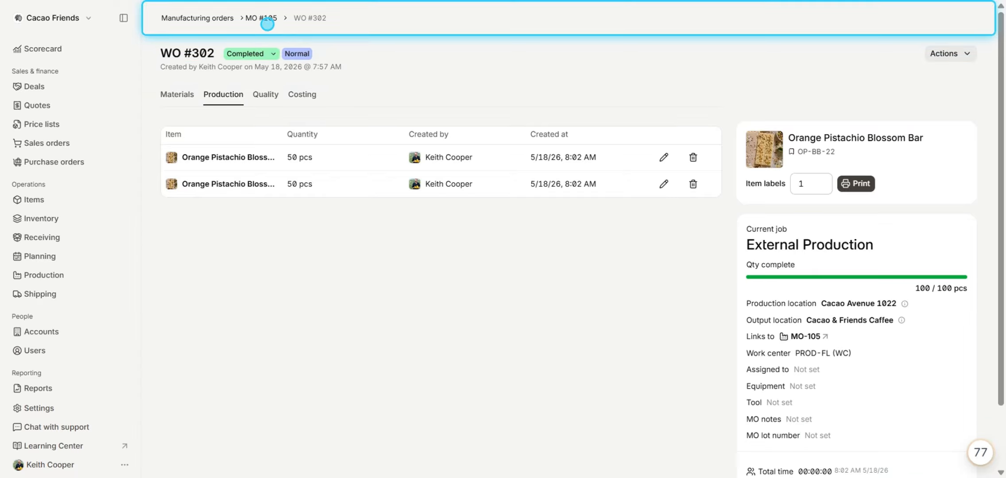
pyautogui.click(330, 243)
pyautogui.scroll(-8, 330, 244)
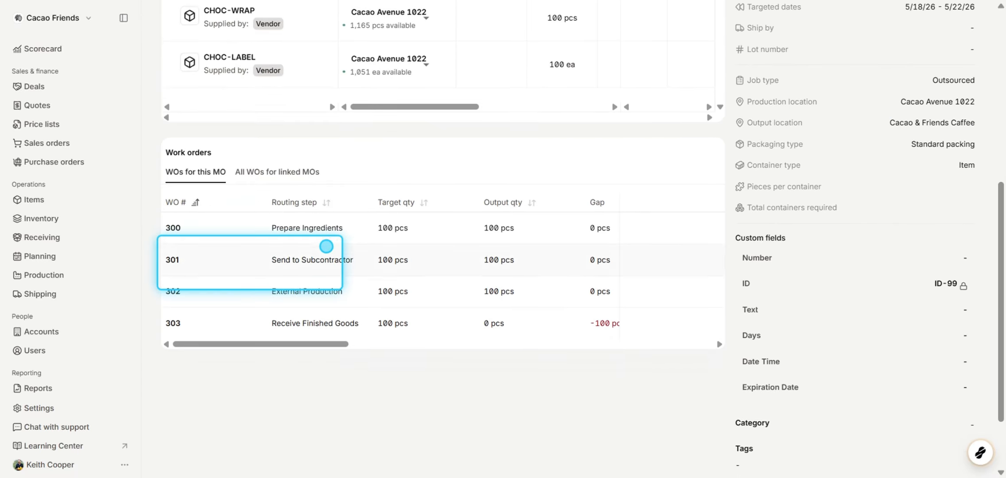
pyautogui.click(188, 329)
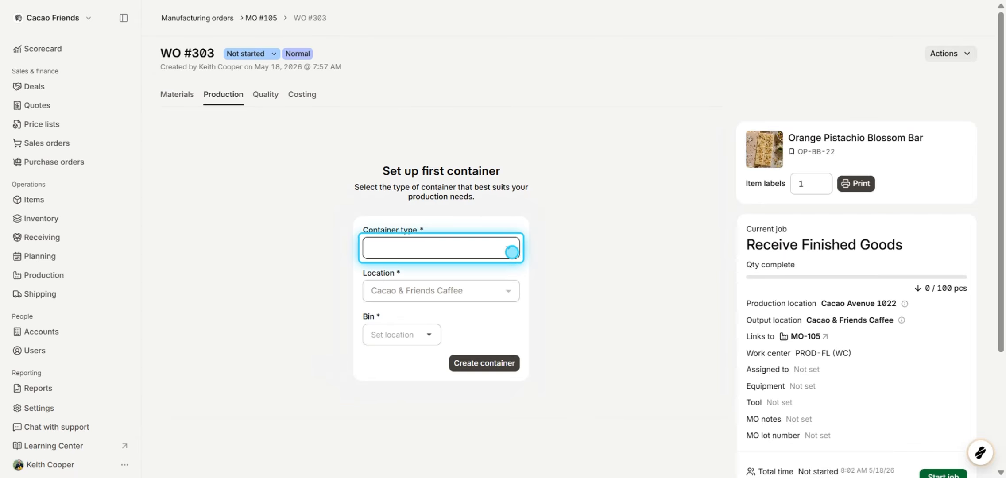
pyautogui.click(509, 248)
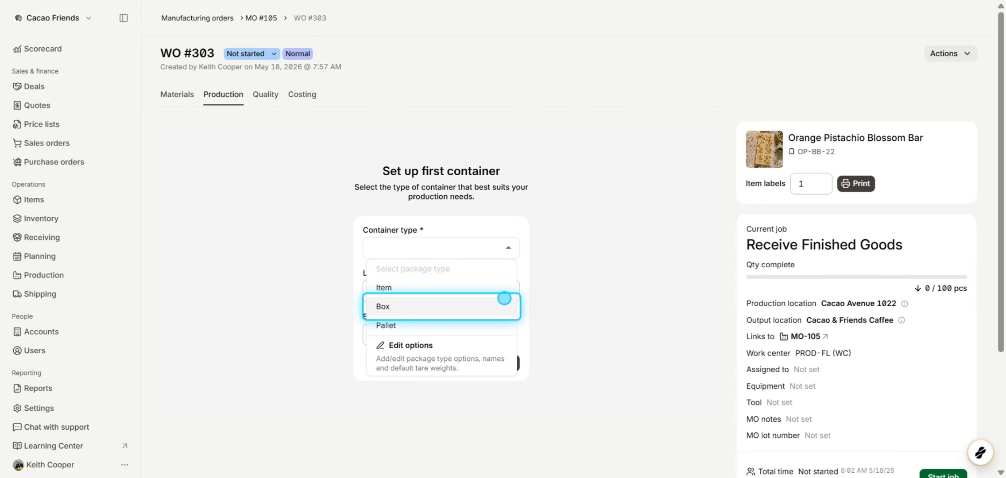
pyautogui.click(504, 298)
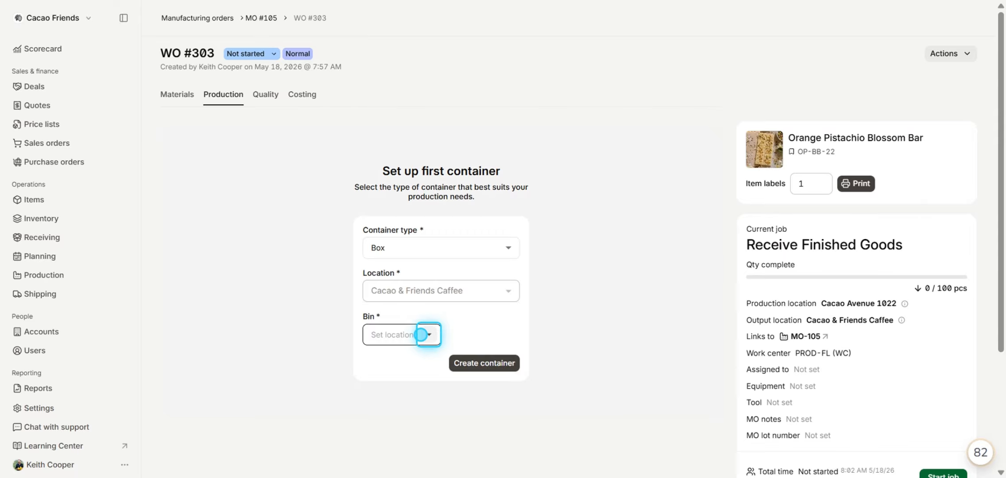
pyautogui.click(421, 334)
pyautogui.click(411, 355)
pyautogui.click(475, 364)
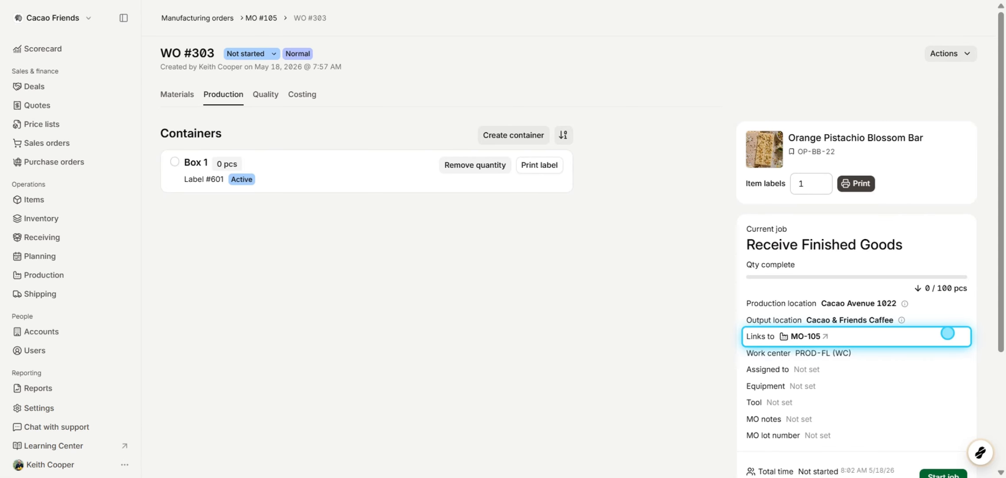
# Step: Add 100 pcs to Box 1 and complete the Receive Finished Goods work order
pyautogui.scroll(-3, 947, 333)
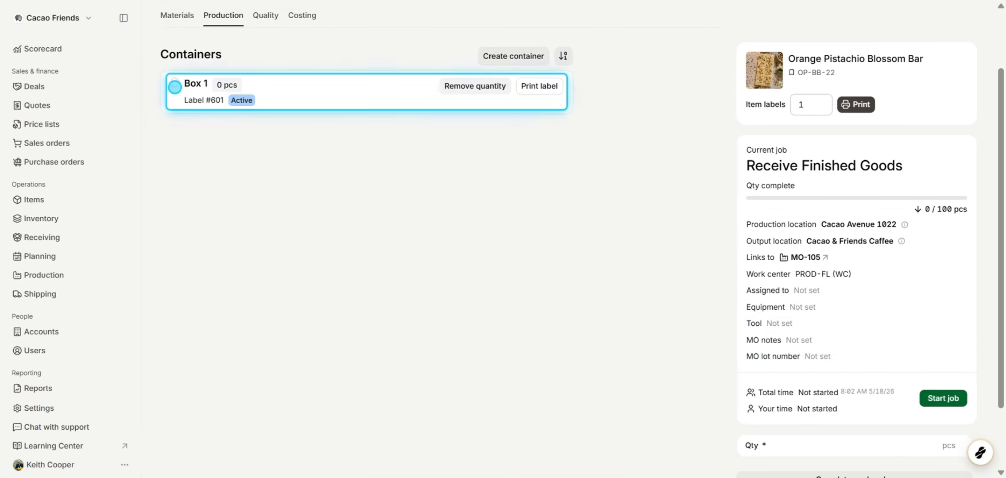
pyautogui.click(174, 84)
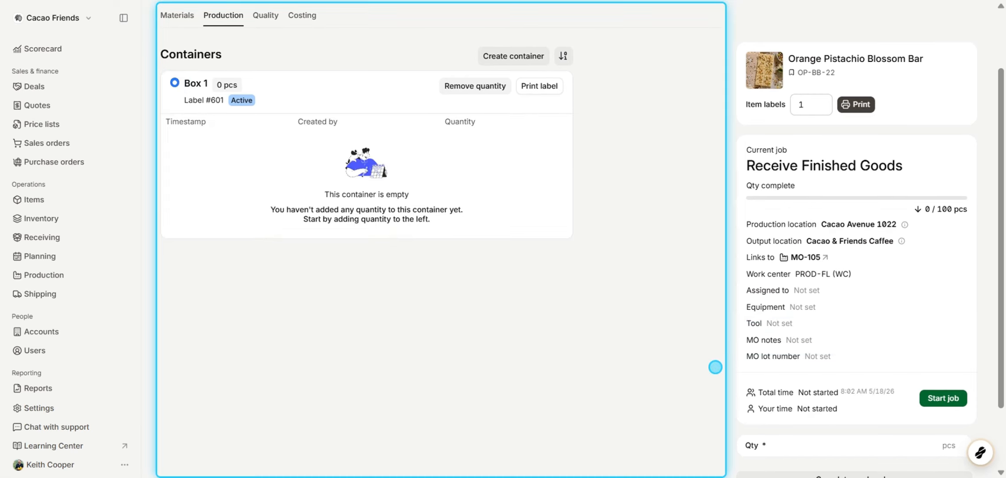
pyautogui.click(874, 437)
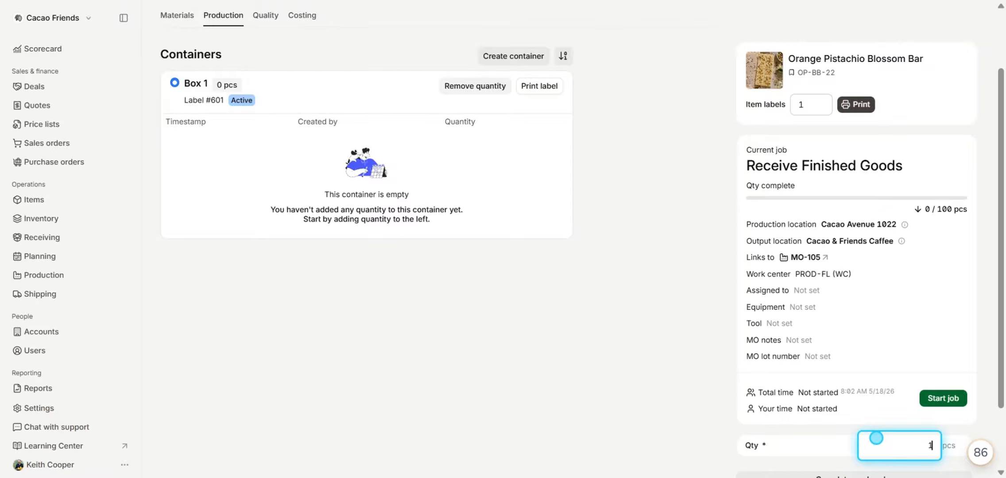
pyautogui.scroll(-2, 876, 438)
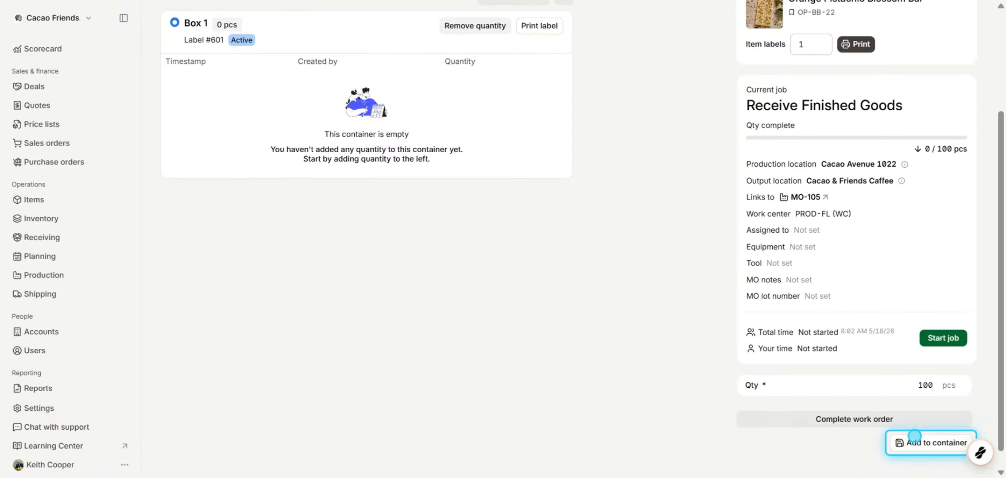
pyautogui.click(919, 441)
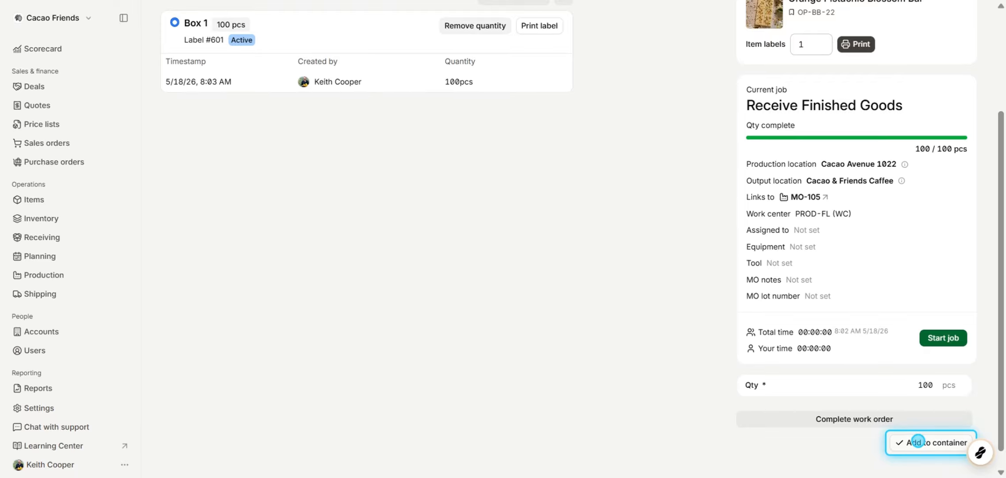
pyautogui.click(886, 425)
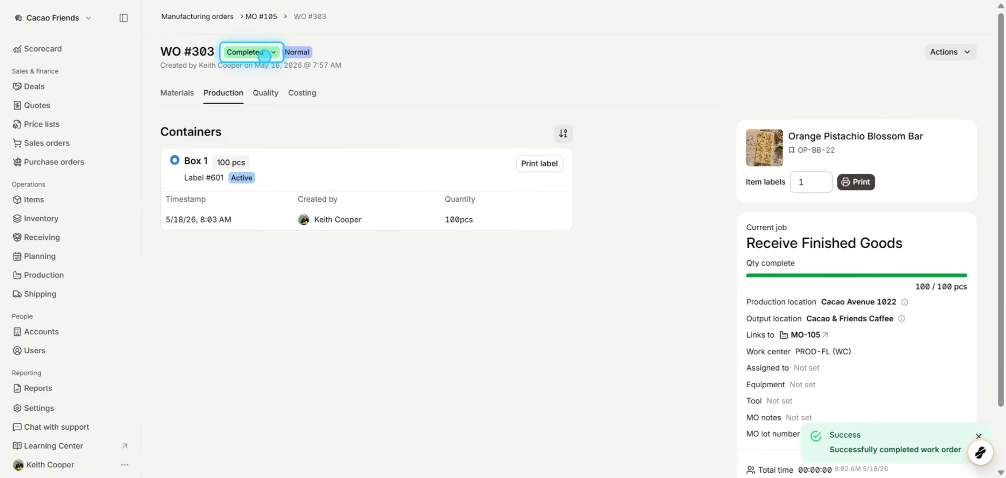
# Step: Return to MO #105 and view its cost summary and material costs
pyautogui.click(262, 18)
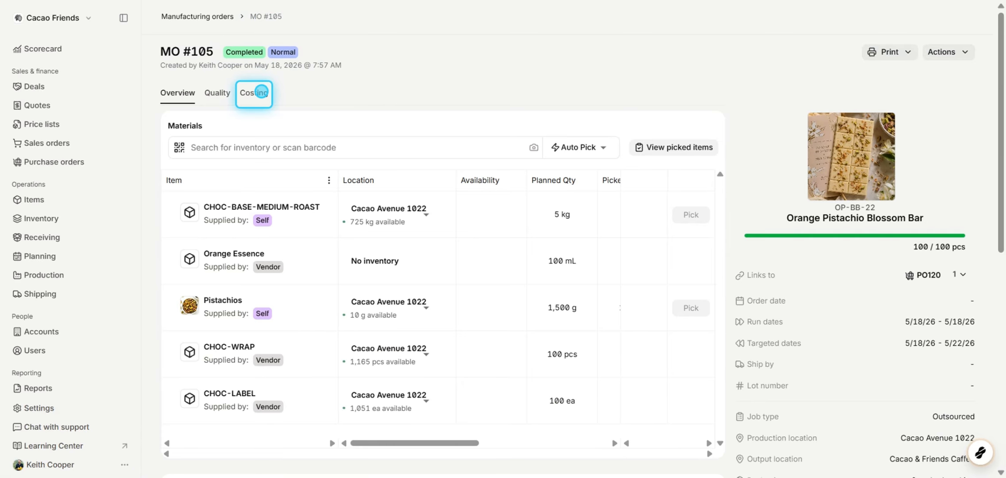
pyautogui.click(261, 92)
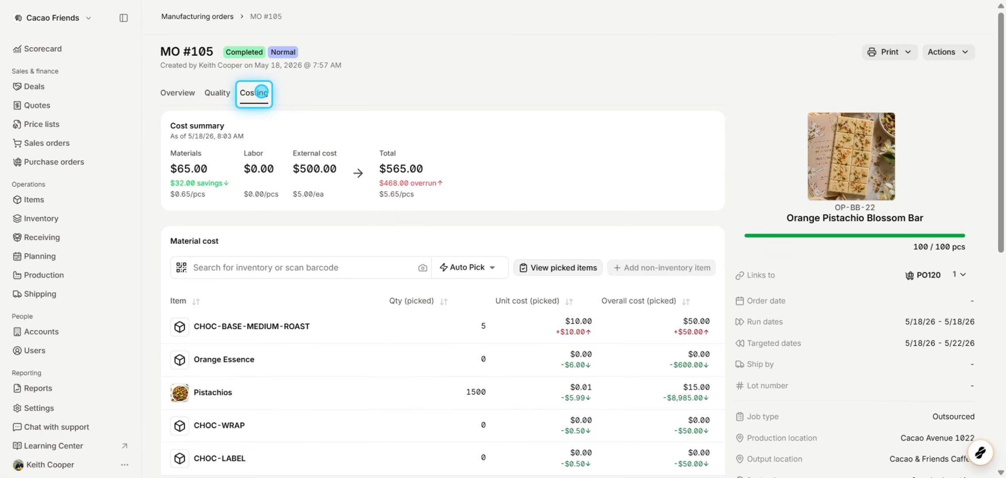